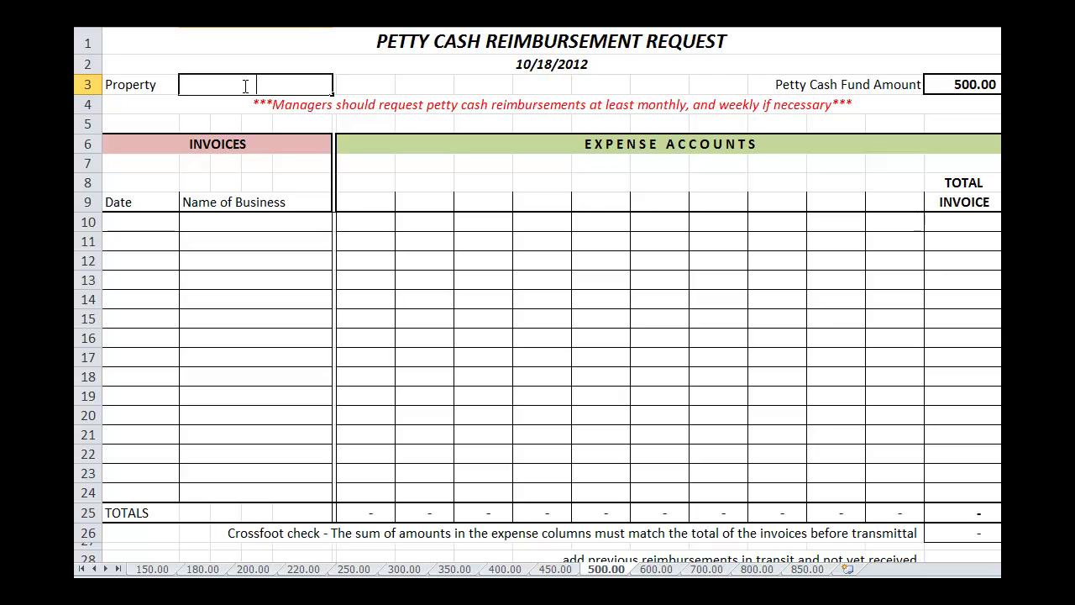
# Enter Bricklight as the property and record the first invoice row with date 10/3/2012 and business Home Depot.
pyautogui.write('Bricklight')
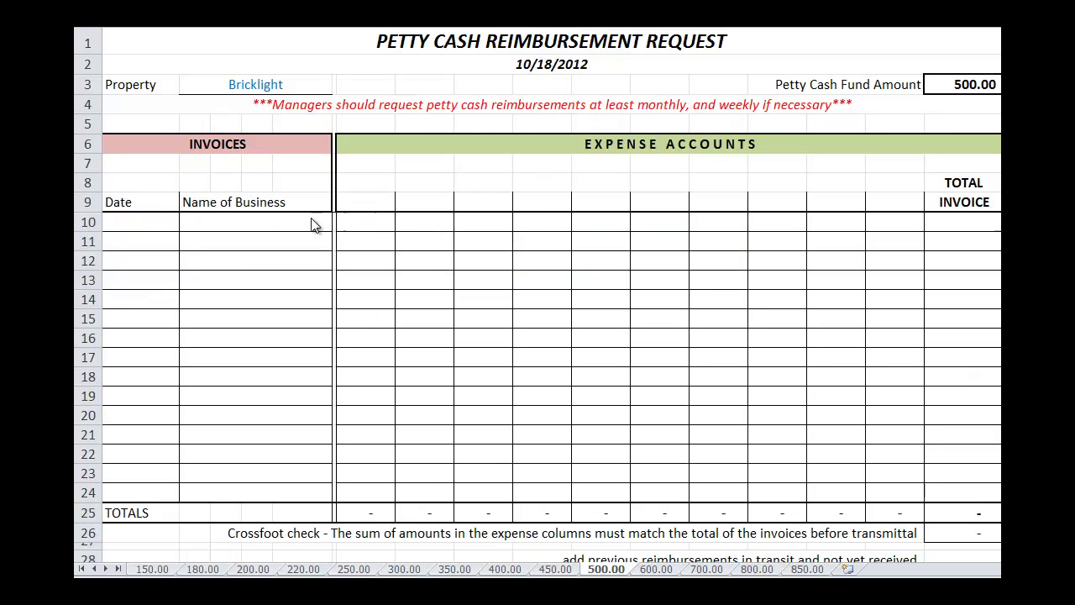
pyautogui.click(147, 222)
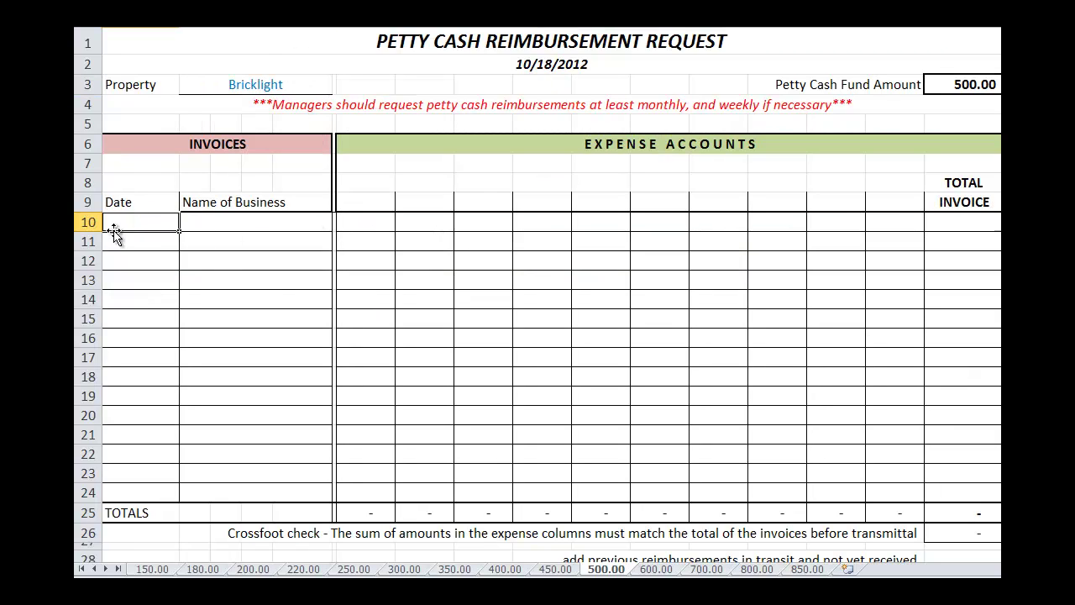
pyautogui.doubleClick(122, 222)
pyautogui.write('10/3/2012')
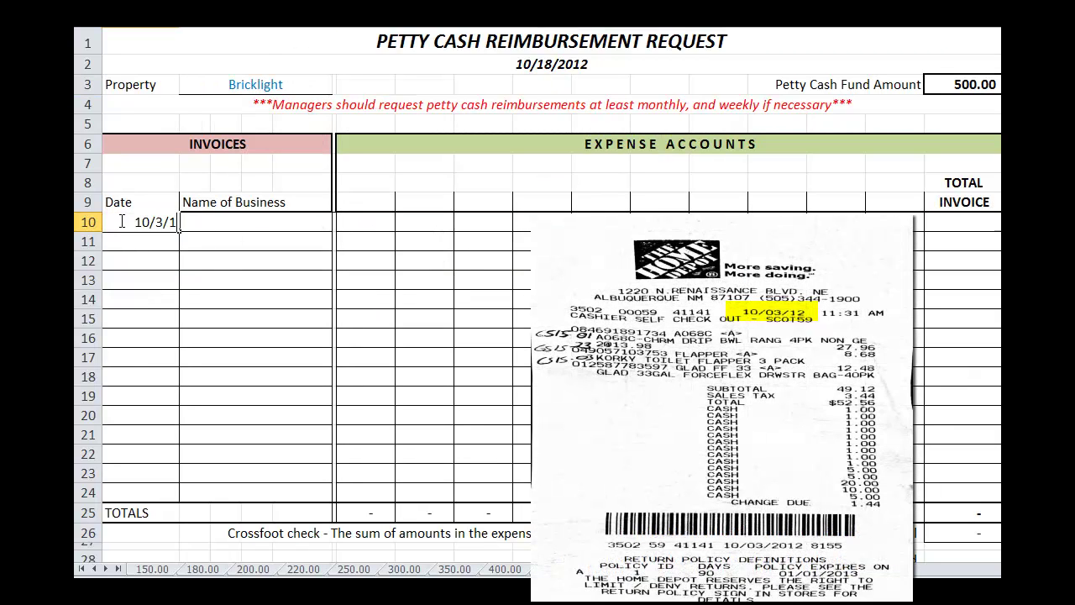
pyautogui.click(204, 229)
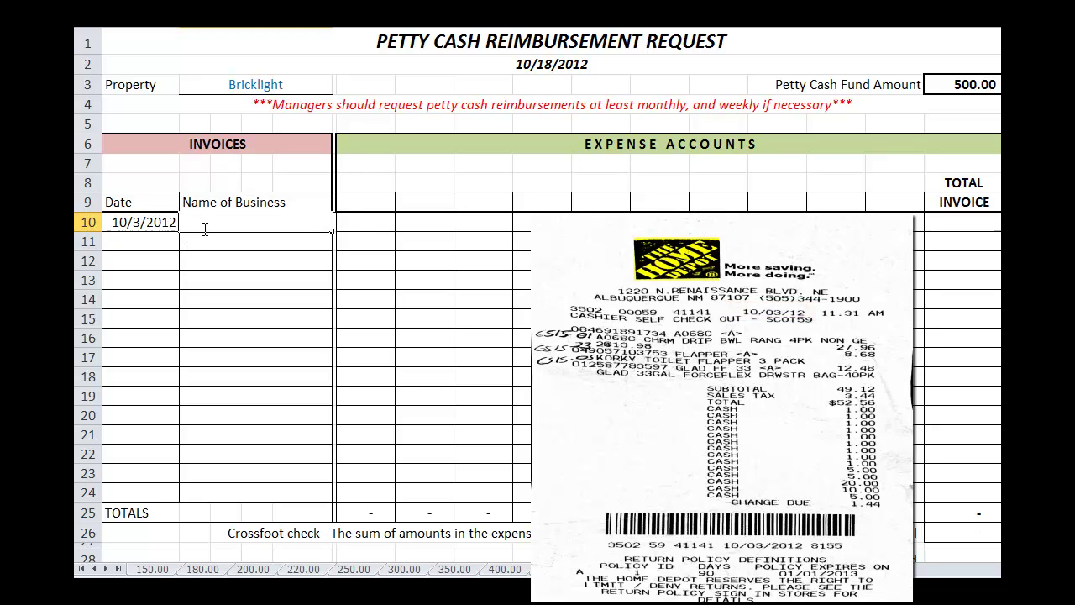
pyautogui.write('Home Depot')
# Set the total of the first Home Depot invoice to 52.56.
pyautogui.doubleClick(956, 225)
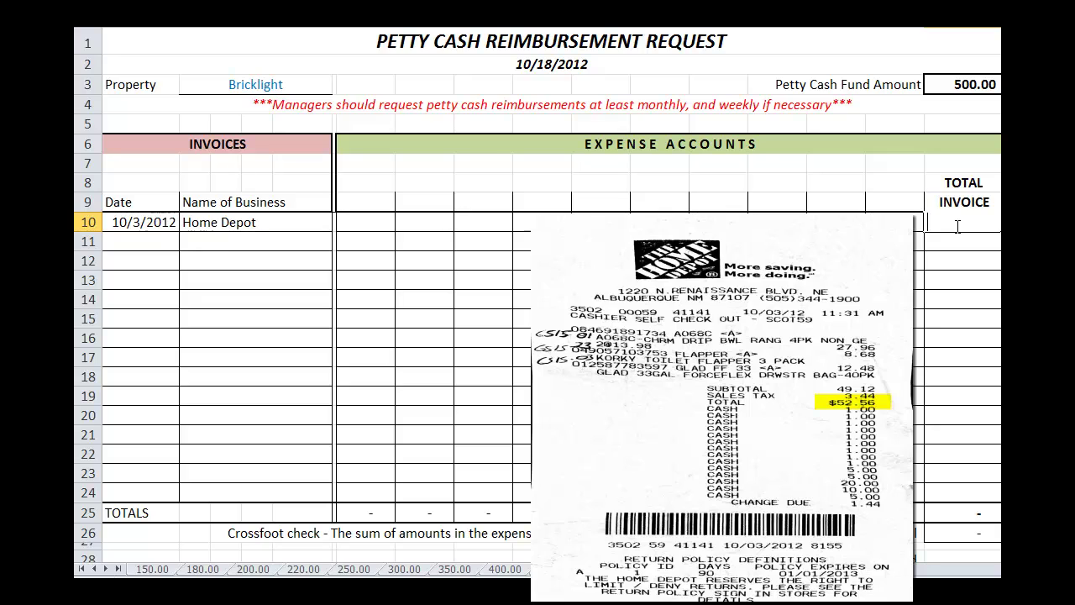
pyautogui.write('52.56')
pyautogui.press('Return')
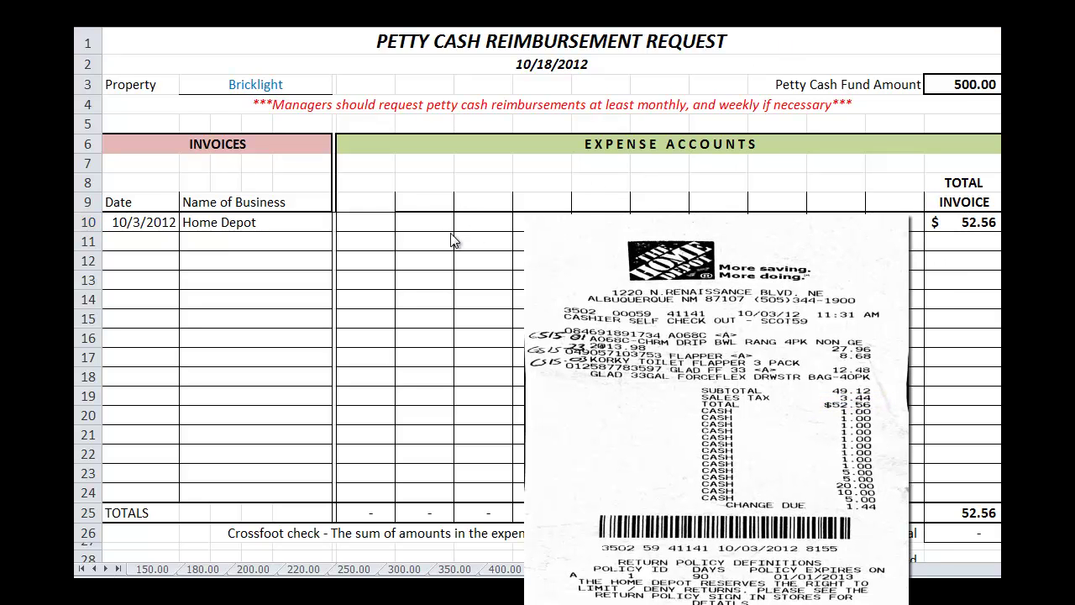
# Head the first expense column 6515-01 and allocate 31.40 to it for the 10/3/2012 invoice.
pyautogui.doubleClick(359, 202)
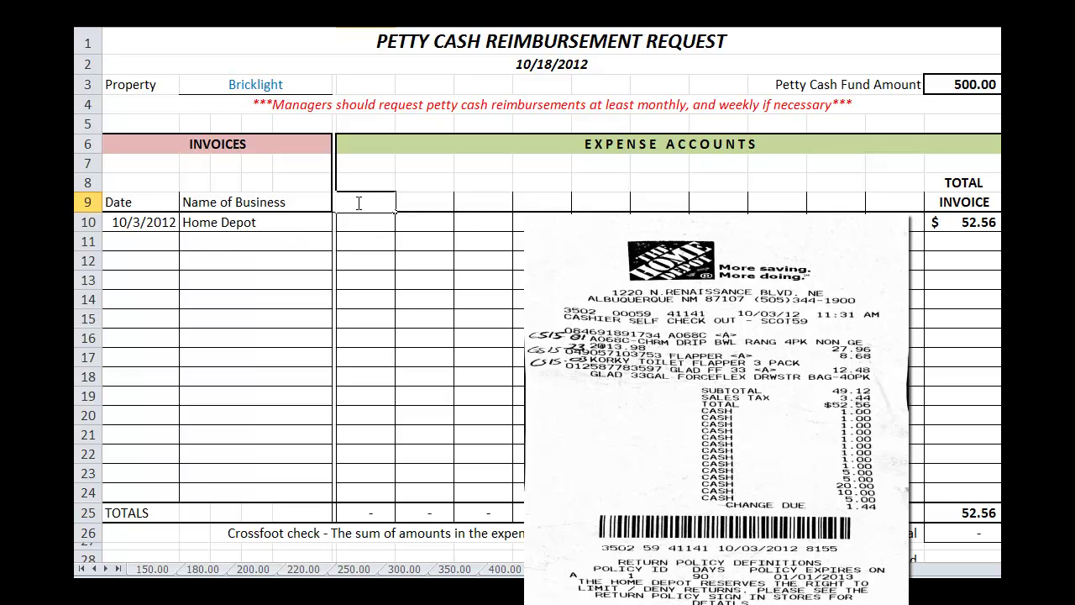
pyautogui.write('6')
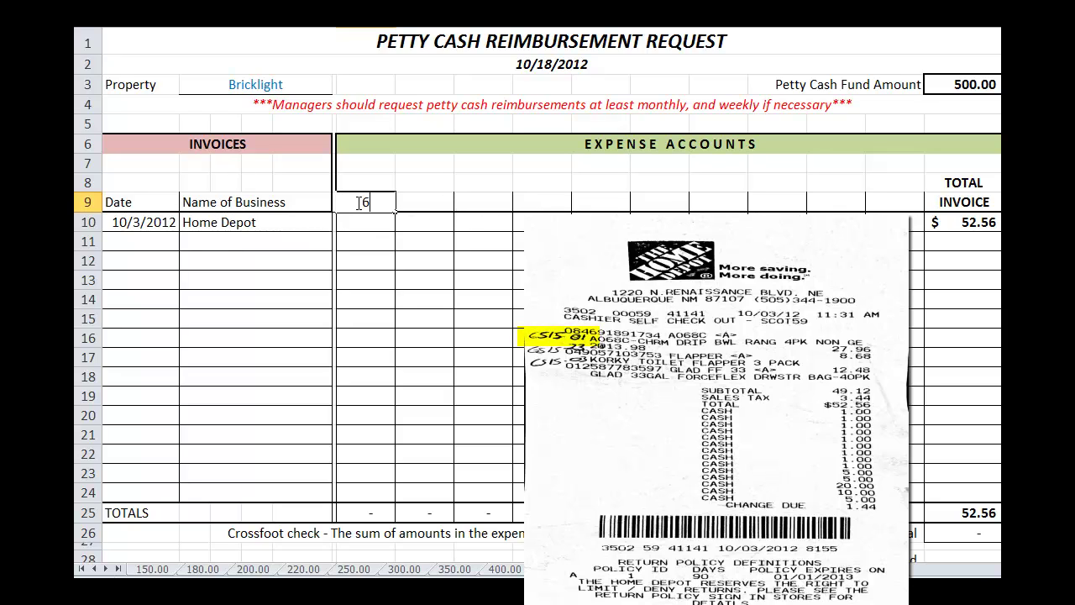
pyautogui.write('515-01')
pyautogui.click(361, 221)
pyautogui.doubleClick(361, 221)
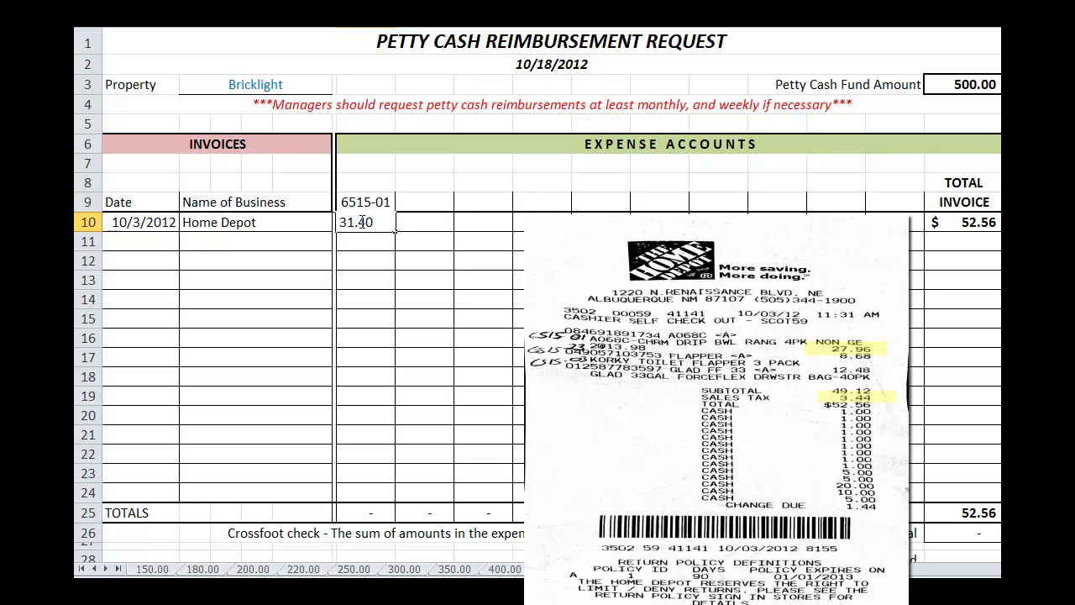
pyautogui.write('31.40')
# Head the second expense column 6515-23 and allocate 8.68 to it for the 10/3/2012 invoice.
pyautogui.click(409, 203)
pyautogui.doubleClick(422, 203)
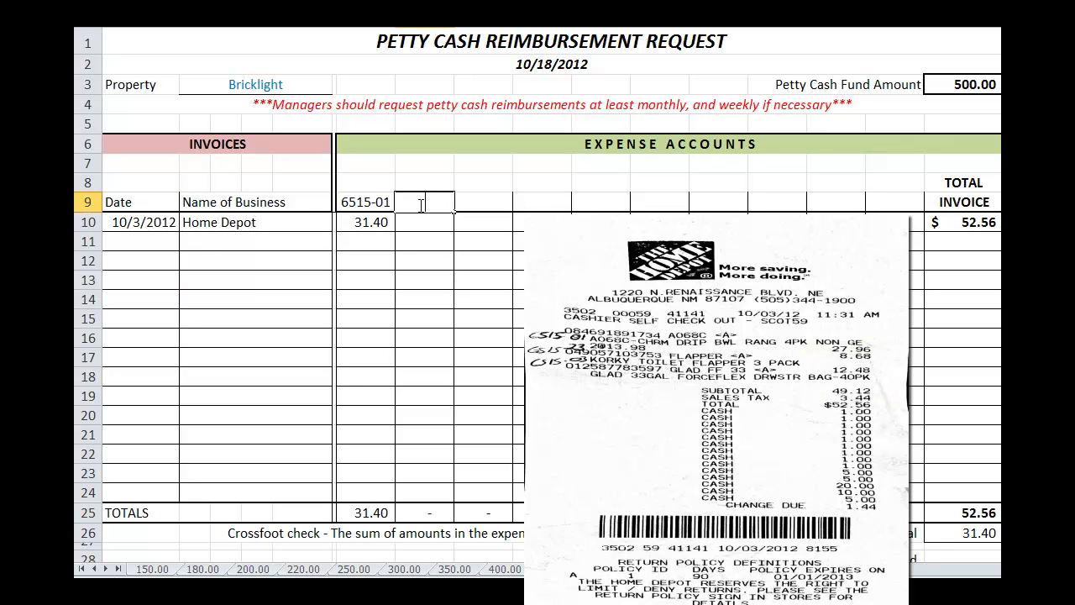
pyautogui.write('651')
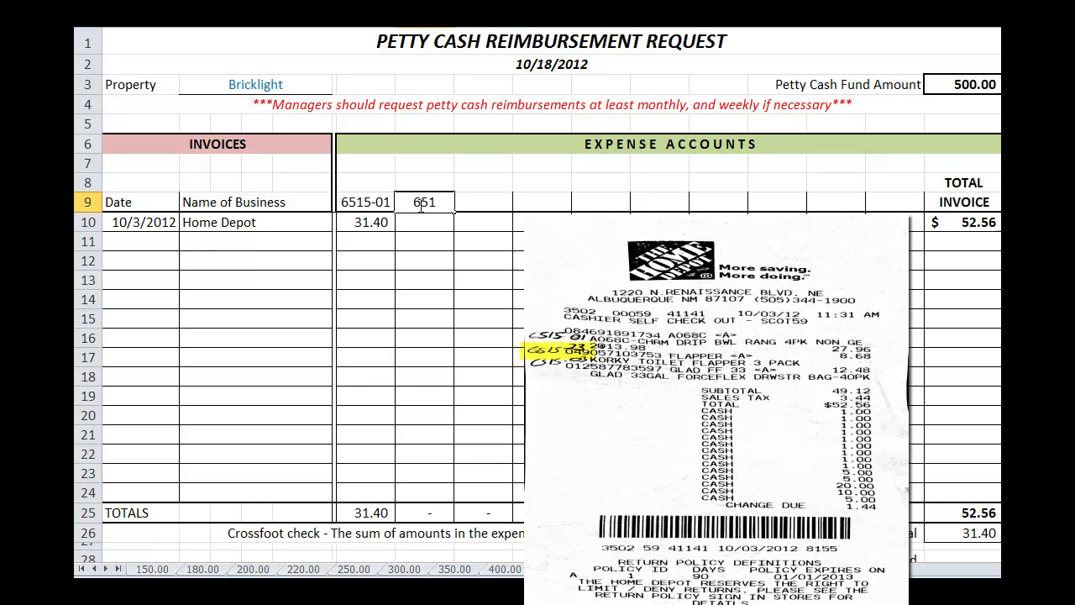
pyautogui.write('5-23')
pyautogui.click(423, 221)
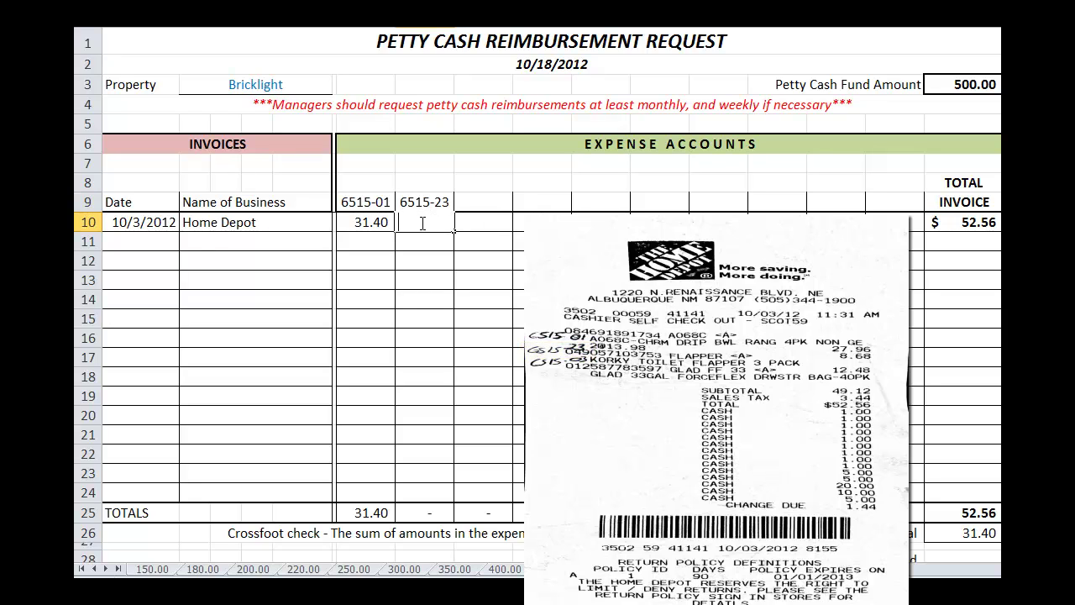
pyautogui.write('8.68')
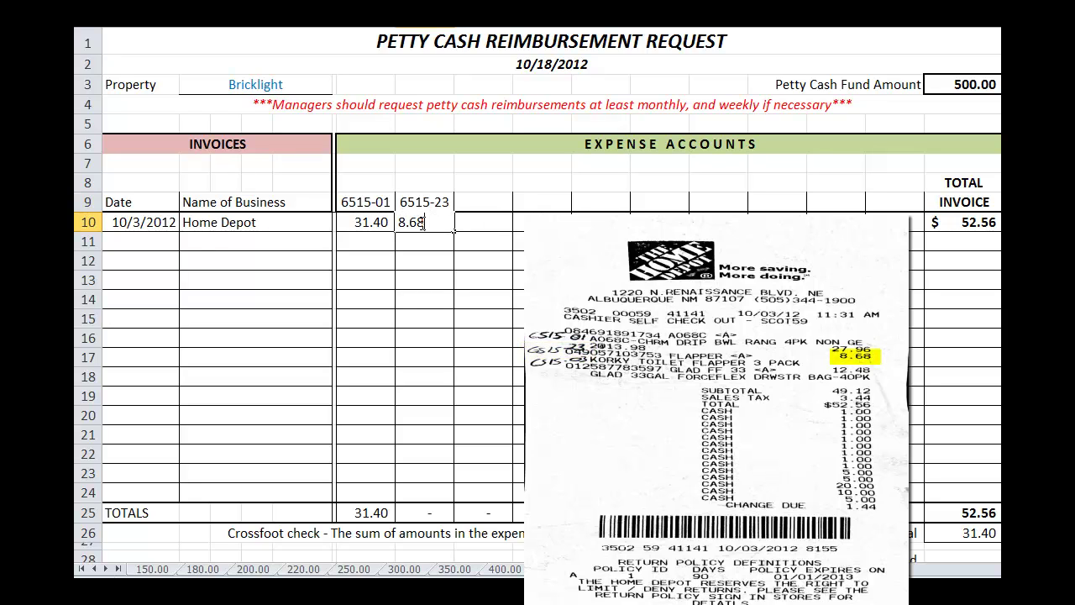
# Head the third expense column 6515-03 and allocate 12.48 to it for the 10/3/2012 invoice.
pyautogui.click(483, 204)
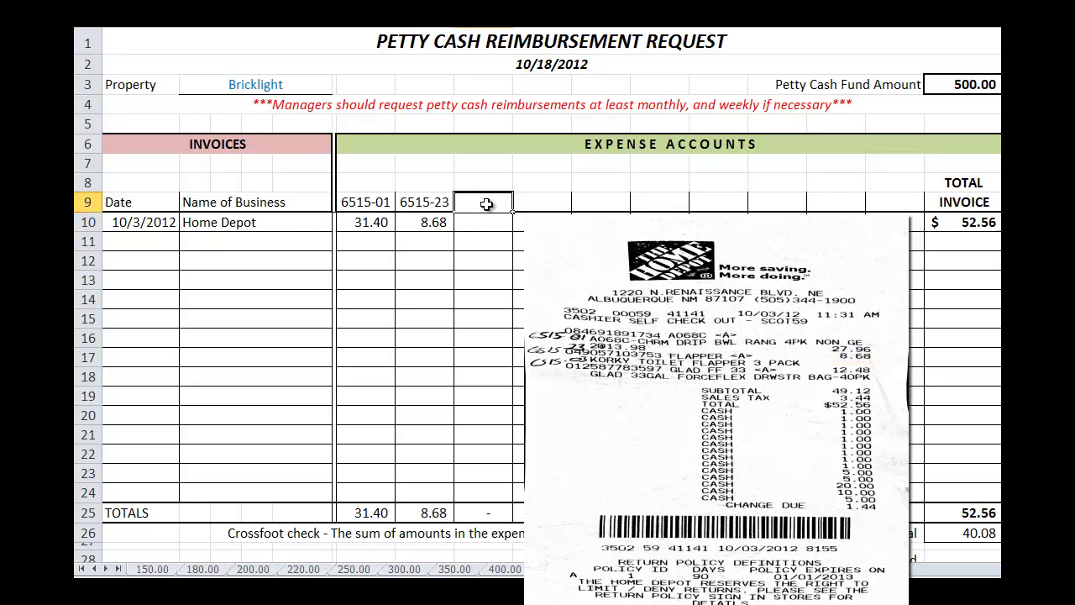
pyautogui.write('65')
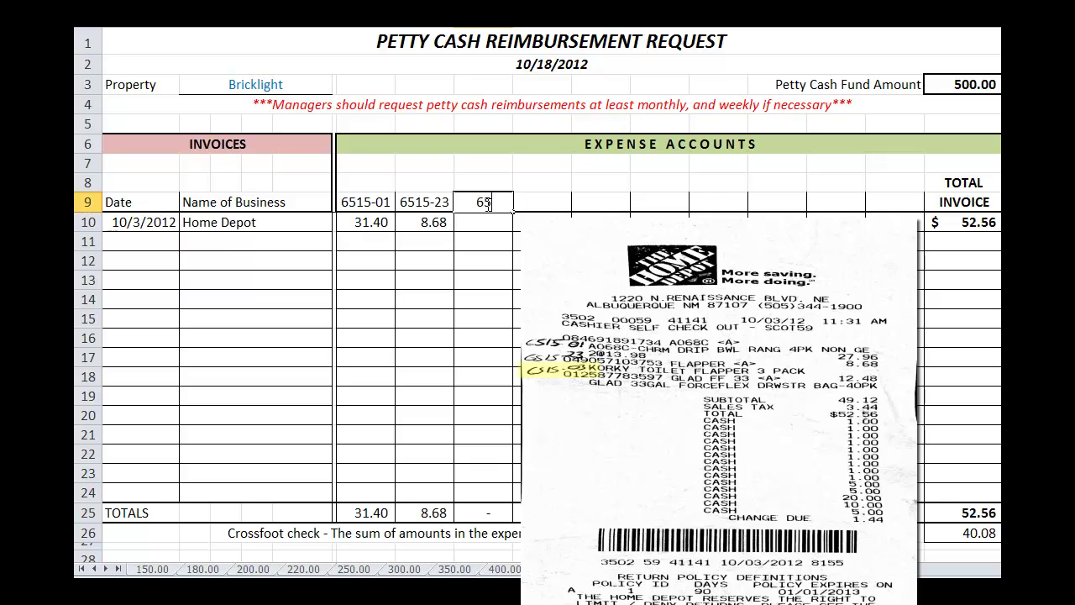
pyautogui.write('15-03')
pyautogui.click(483, 225)
pyautogui.doubleClick(483, 225)
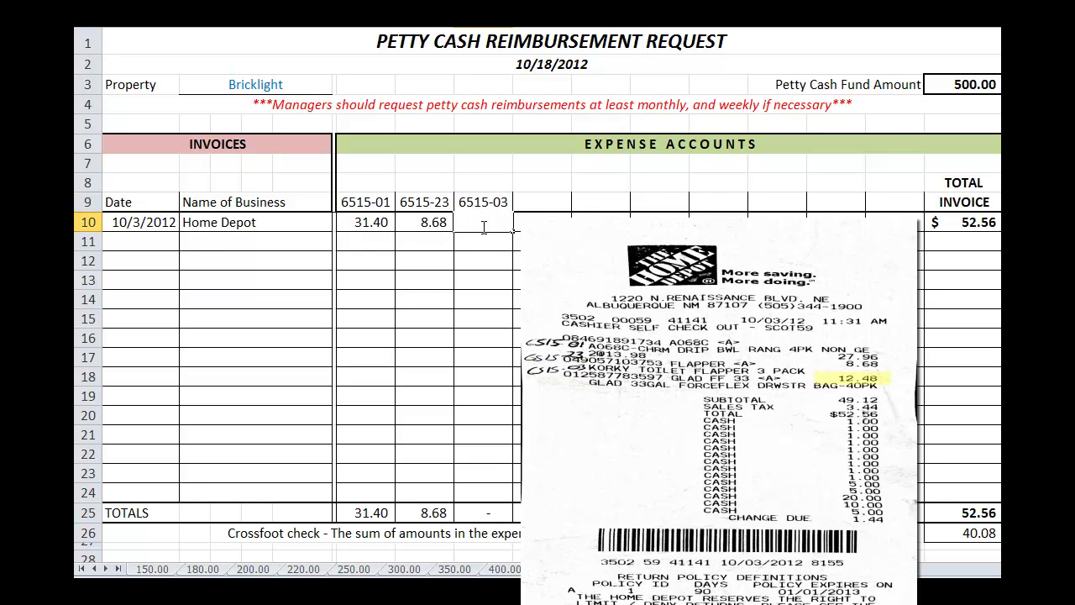
pyautogui.write('12.48')
pyautogui.click(552, 202)
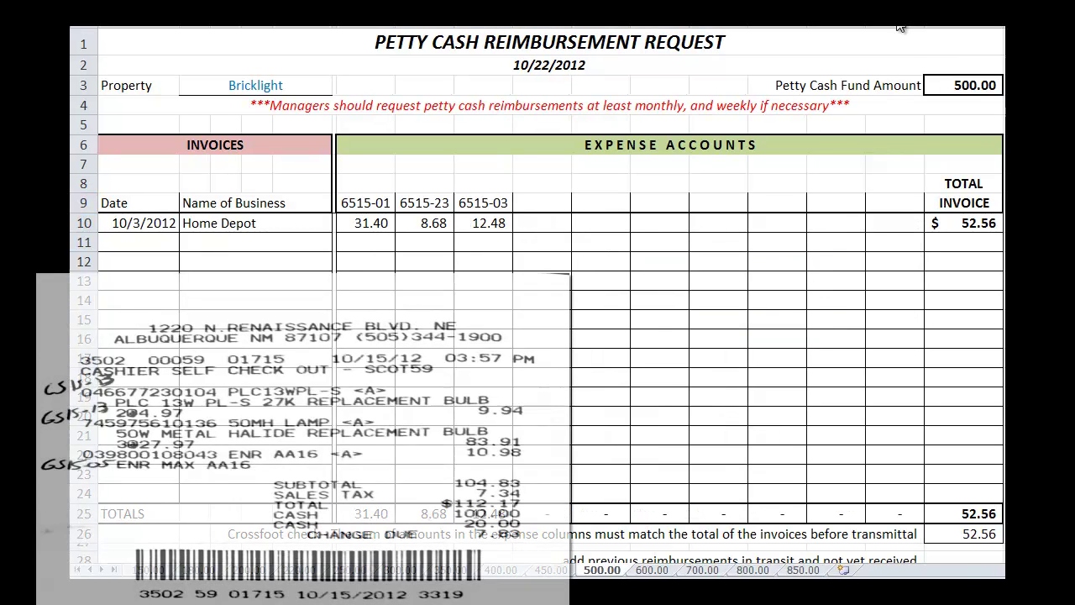
# Record a second invoice in row 11 with date 10/15/2012 and business Home Depot.
pyautogui.doubleClick(152, 240)
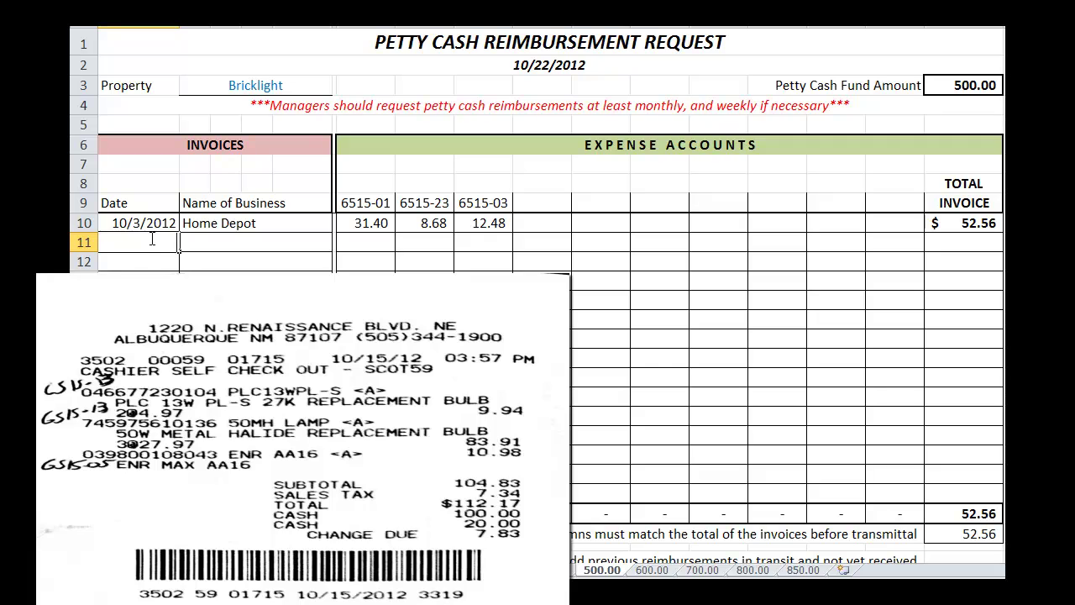
pyautogui.write('10/15')
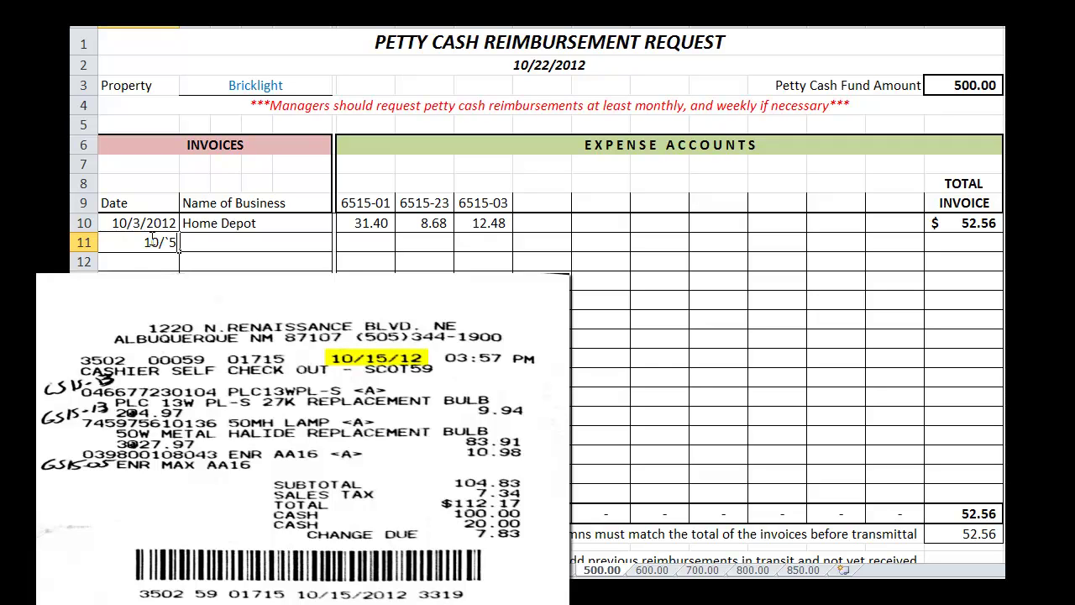
pyautogui.press('BackSpace')
pyautogui.press('BackSpace')
pyautogui.write('15/12')
pyautogui.click(200, 245)
pyautogui.write('Home Depot')
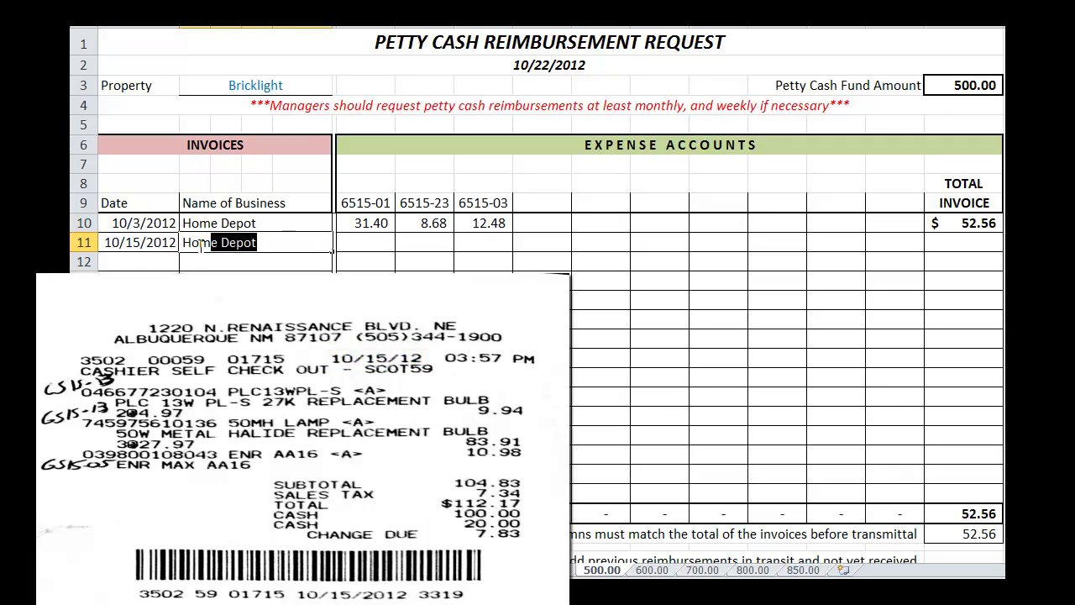
pyautogui.press('Tab')
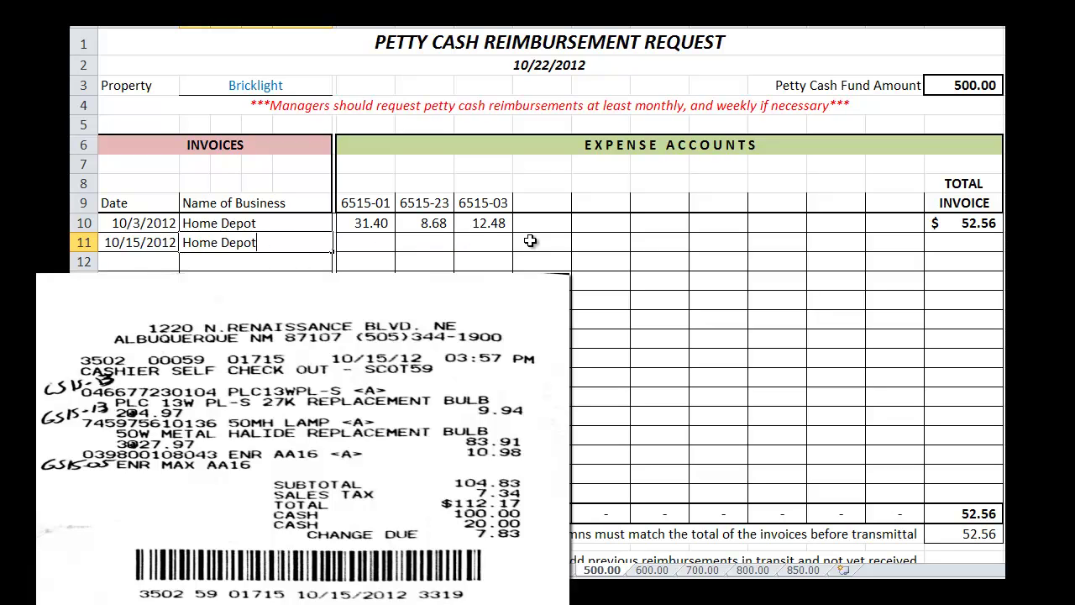
# Set the second invoice's total to 112.17 and head the fourth expense column 6515-13.
pyautogui.click(955, 243)
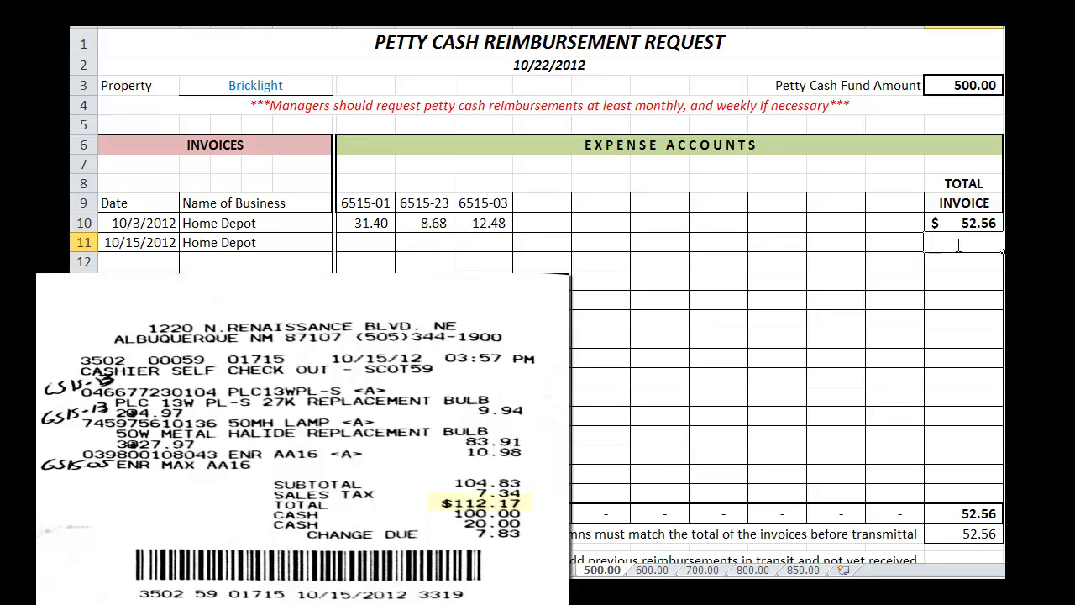
pyautogui.write('112')
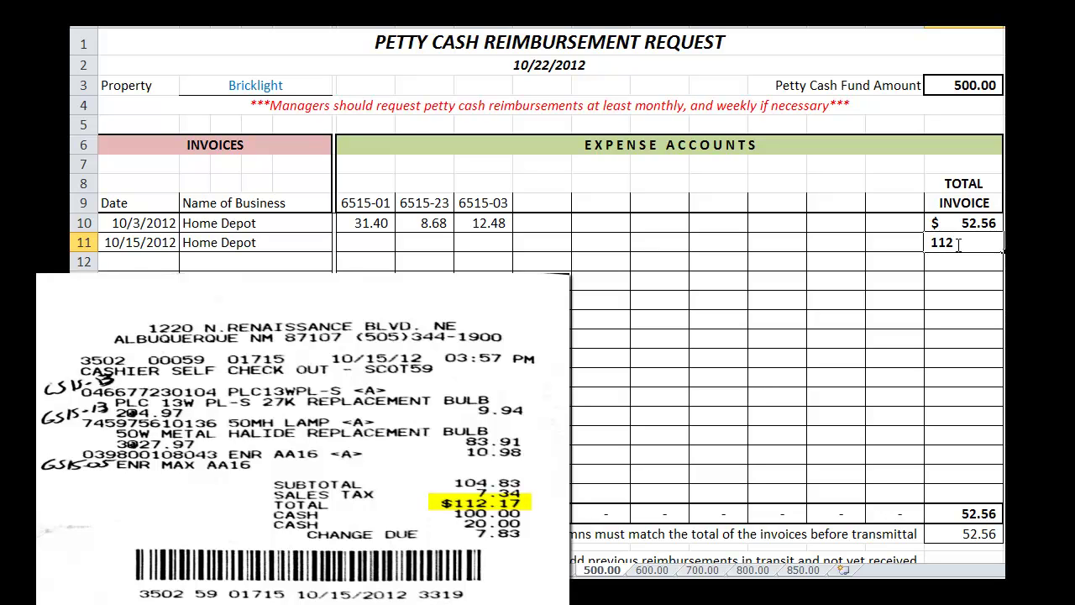
pyautogui.write('.17')
pyautogui.press('Return')
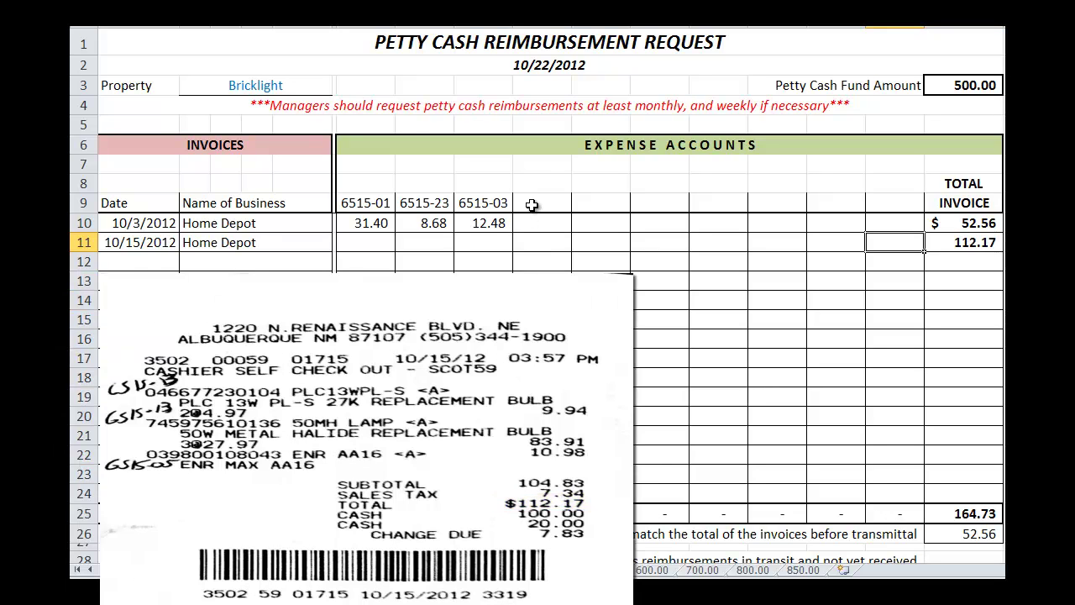
pyautogui.click(534, 202)
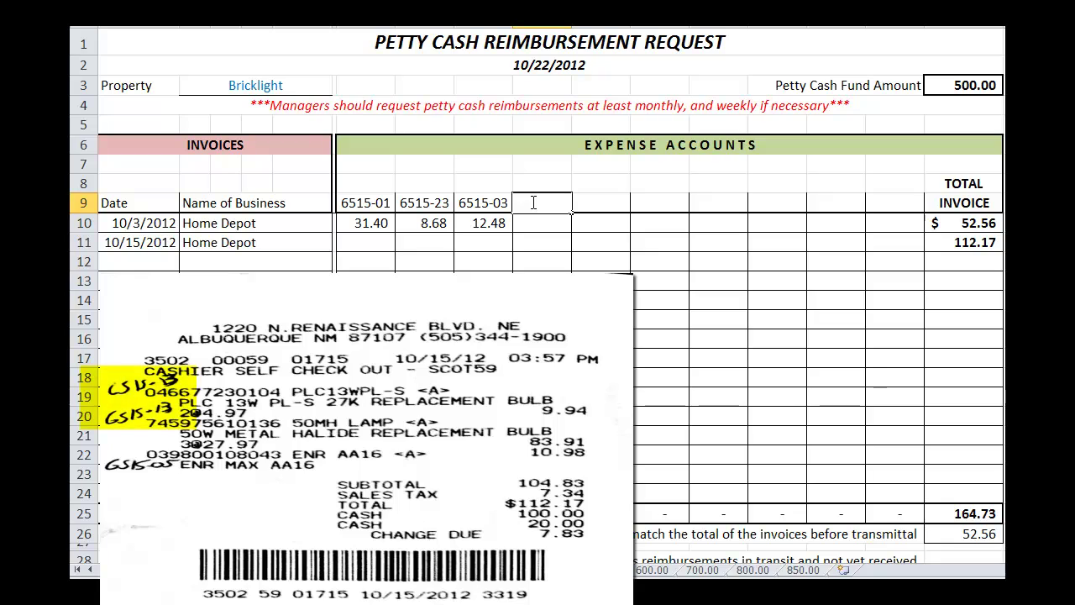
pyautogui.write('6515-13')
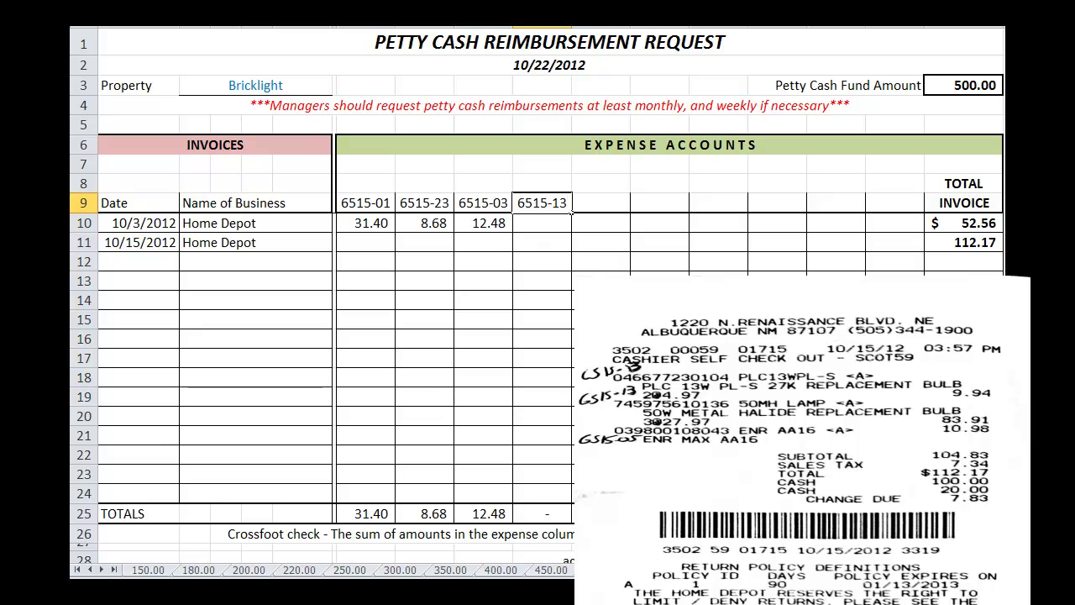
# Open Calculator and add the two bulb amounts and sales tax from the second receipt: 9.94 + 83.91 + 7.34.
pyautogui.click(507, 595)
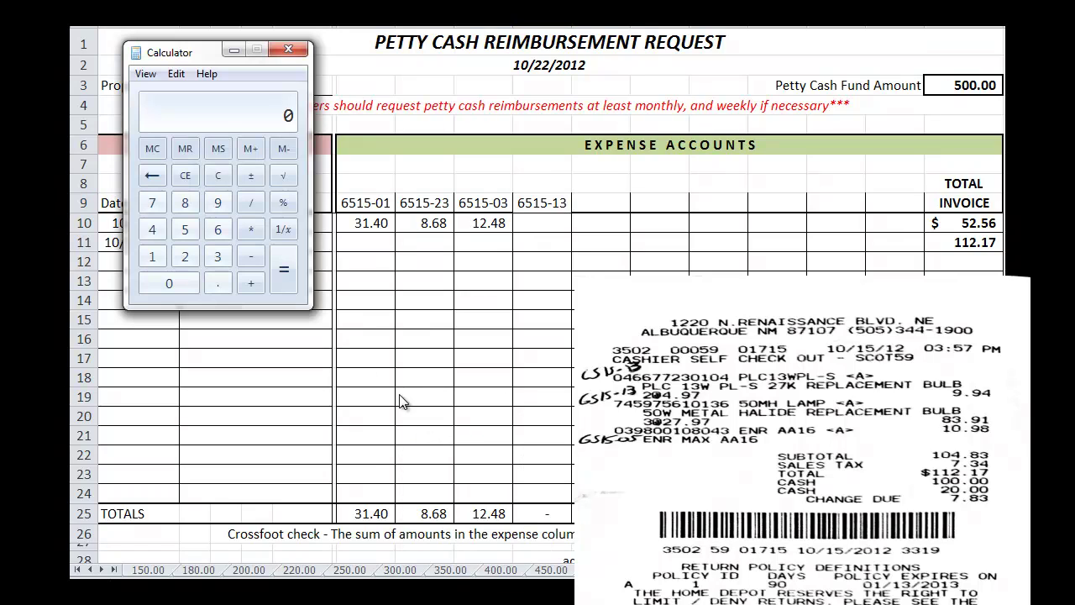
pyautogui.click(220, 204)
pyautogui.click(221, 282)
pyautogui.click(218, 203)
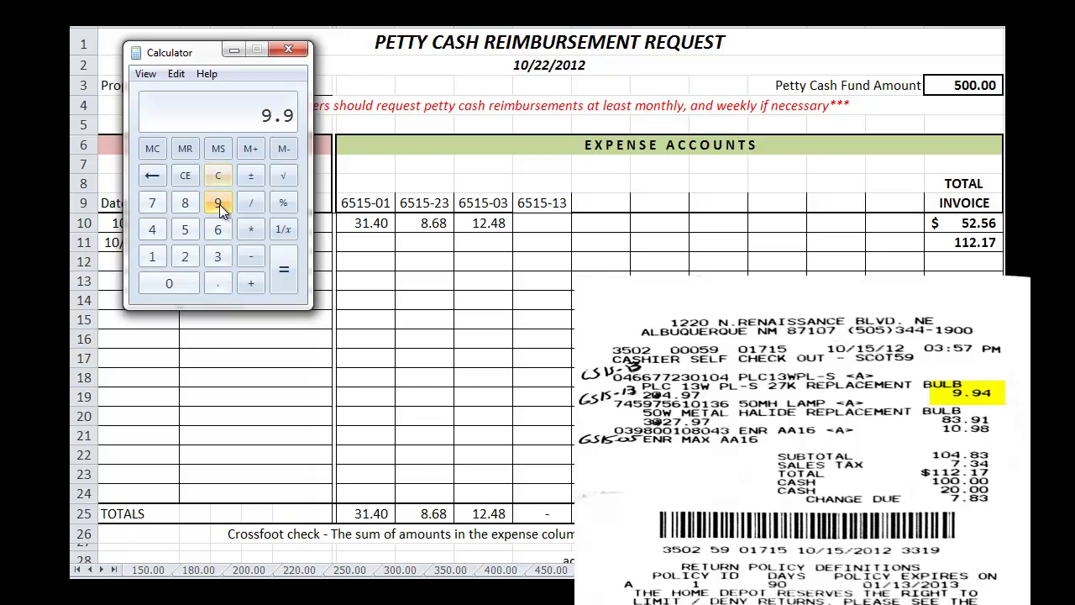
pyautogui.click(152, 230)
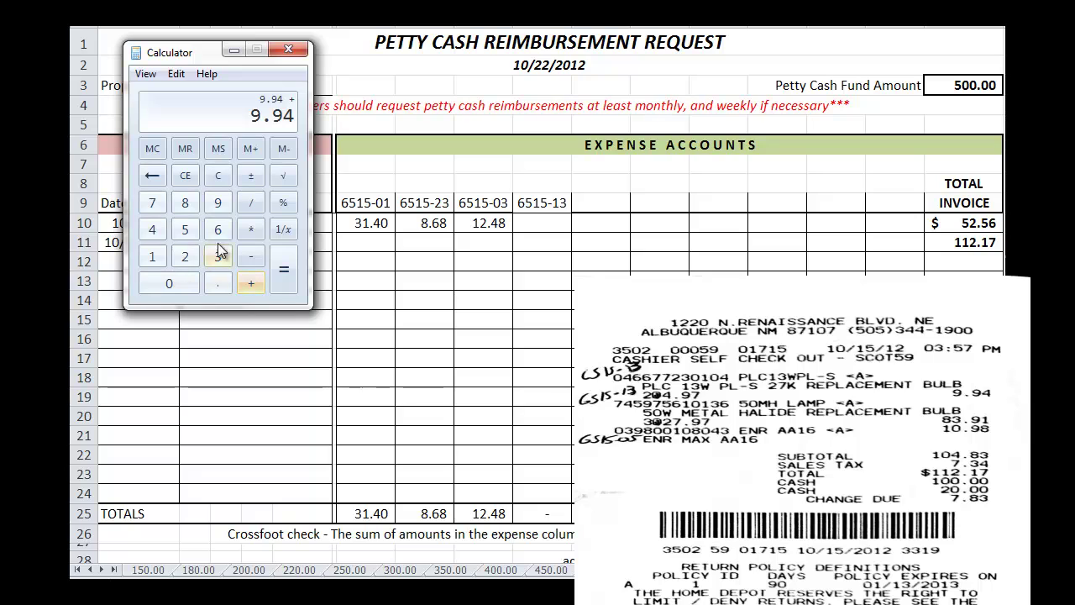
pyautogui.click(185, 202)
pyautogui.click(218, 256)
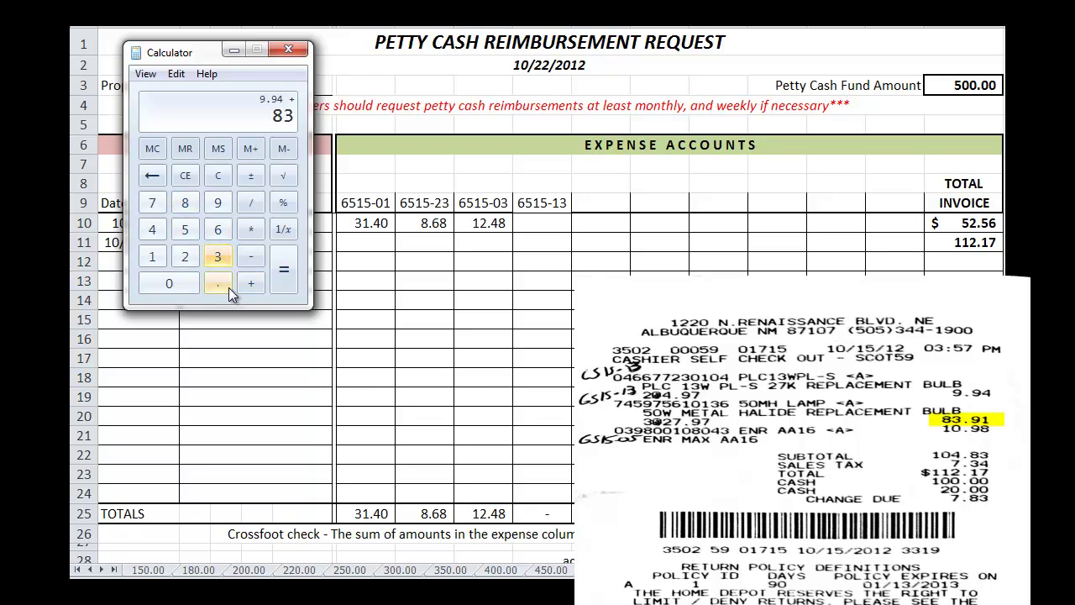
pyautogui.click(218, 284)
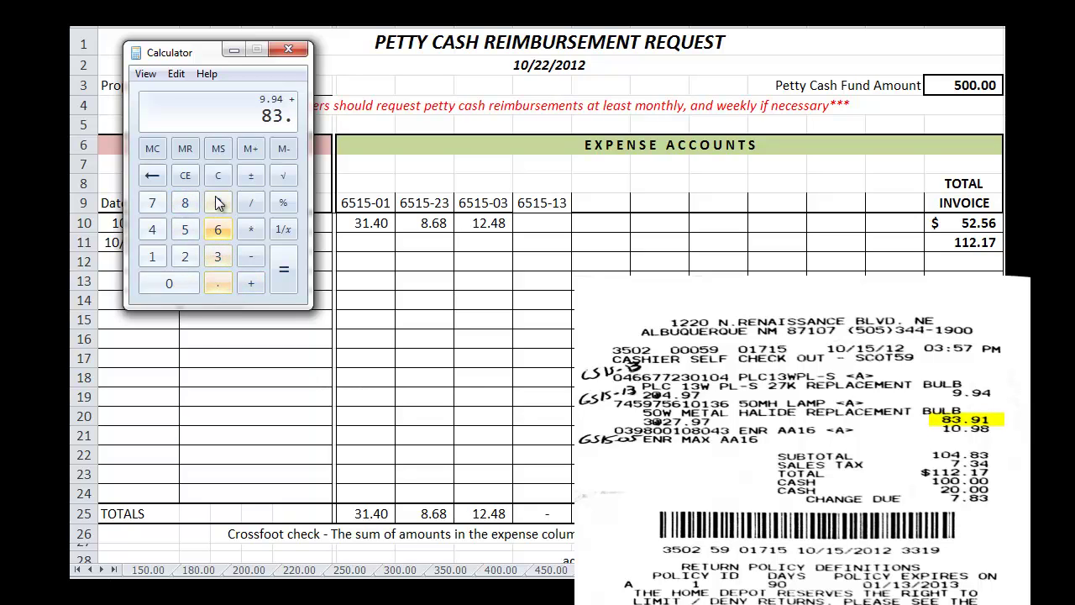
pyautogui.click(217, 202)
pyautogui.click(157, 256)
pyautogui.click(252, 283)
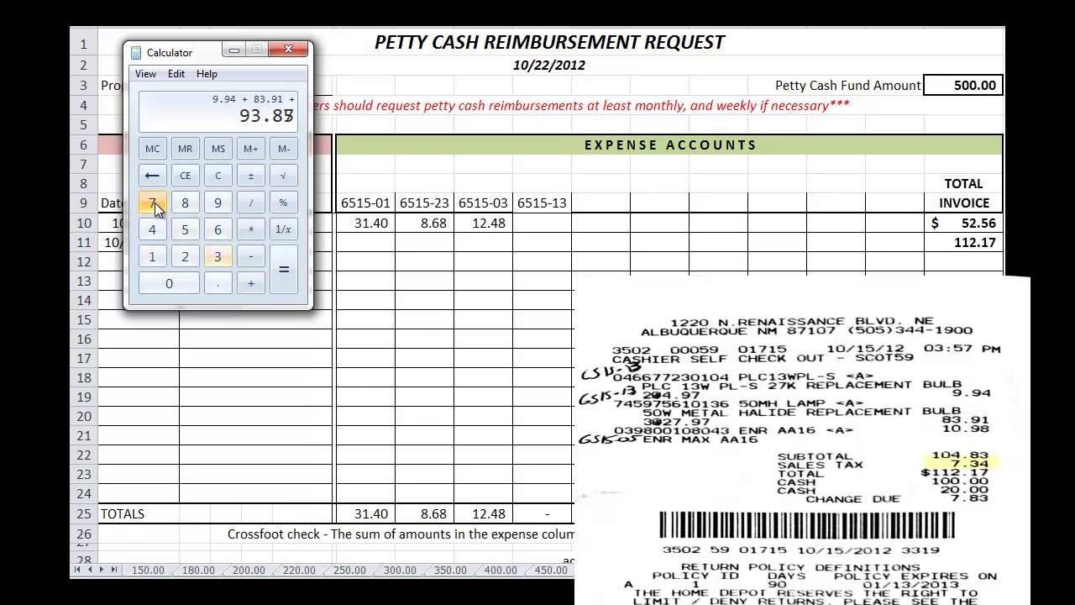
pyautogui.click(152, 203)
pyautogui.click(217, 283)
pyautogui.click(217, 256)
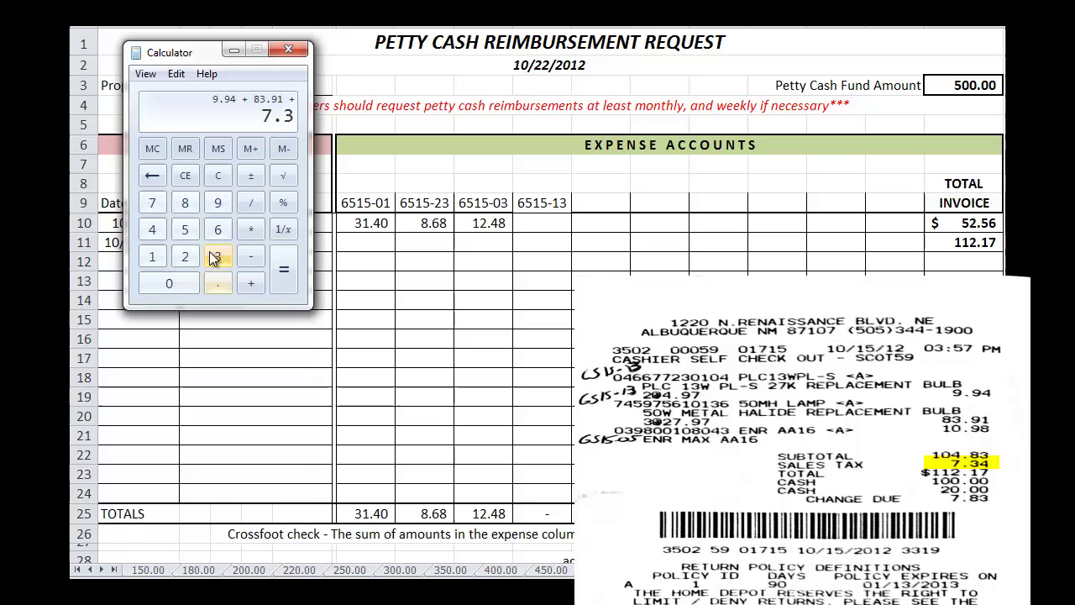
pyautogui.click(152, 229)
pyautogui.click(281, 277)
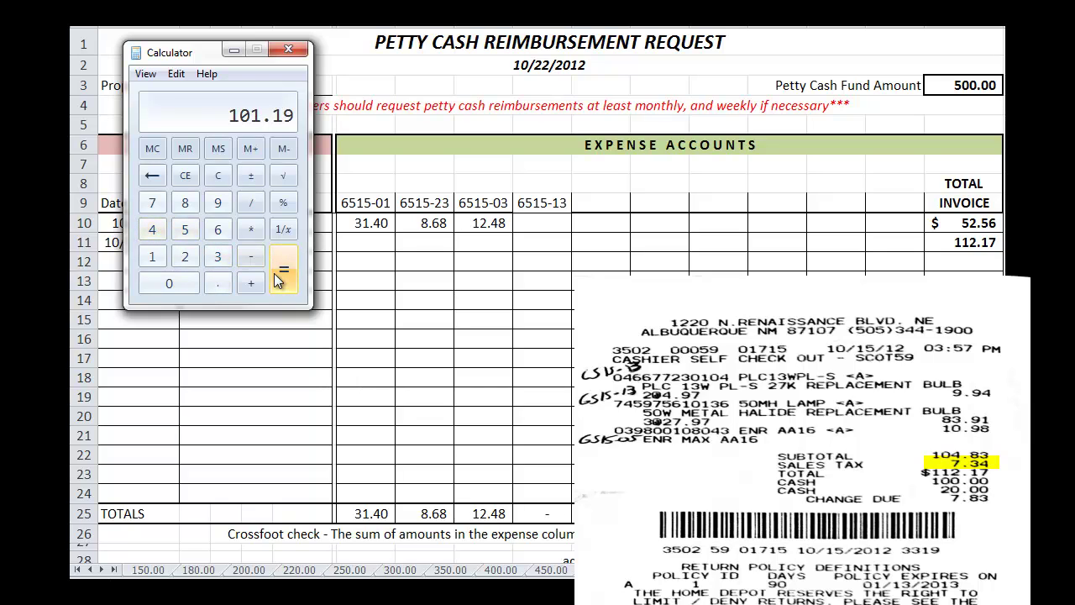
# Allocate 101.19 to account 6515-13 for the 10/15/2012 Home Depot invoice in row 11.
pyautogui.click(531, 247)
pyautogui.click(531, 244)
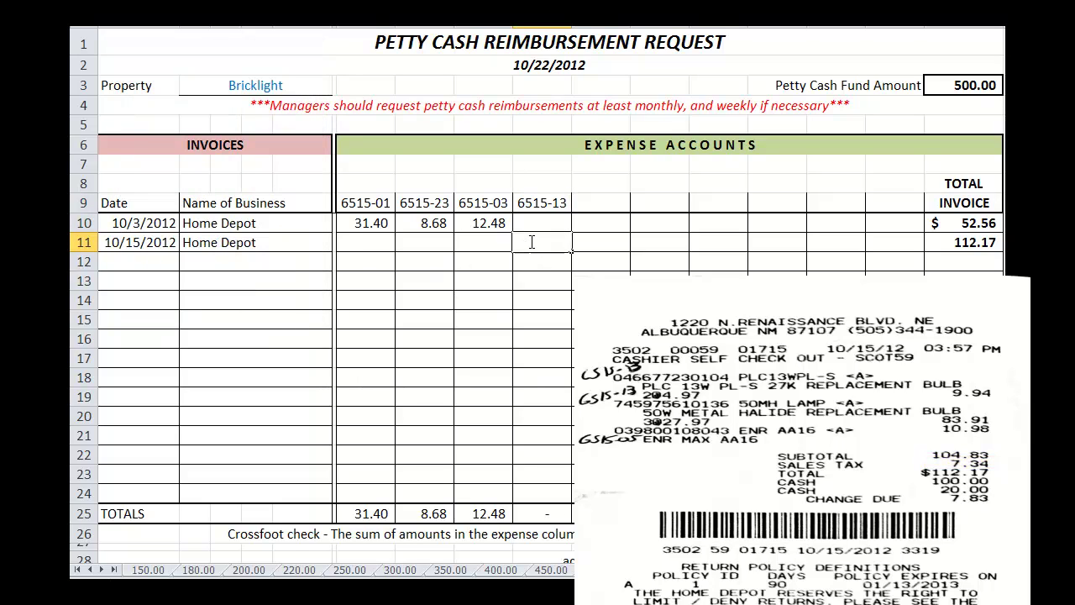
pyautogui.write('101.19')
# Head the fifth expense column 6515-05 and allocate 10.98 to it for the 10/15/2012 Home Depot invoice.
pyautogui.click(585, 204)
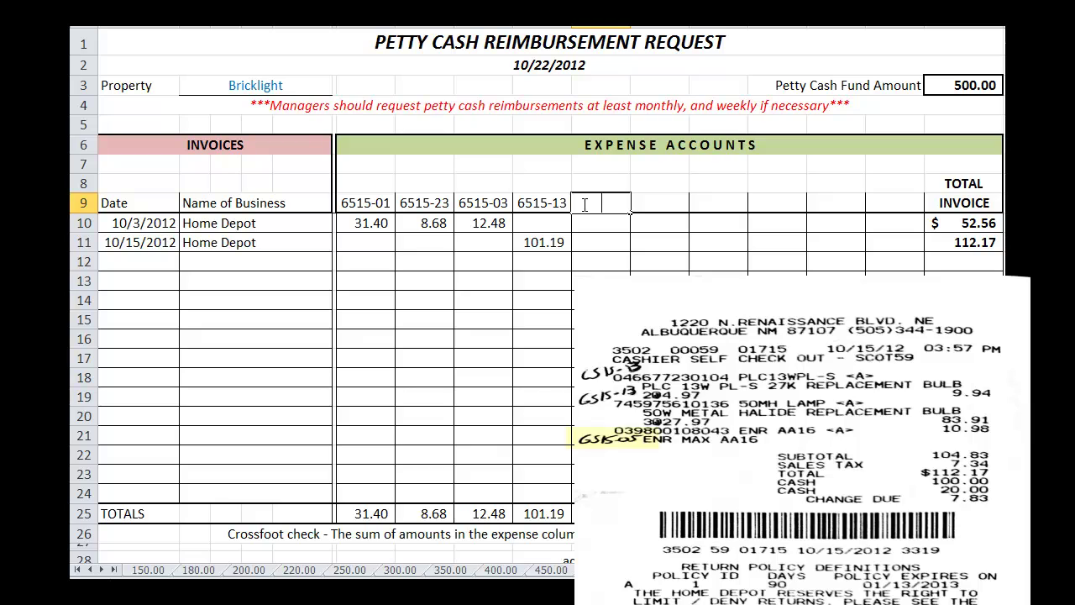
pyautogui.write('651')
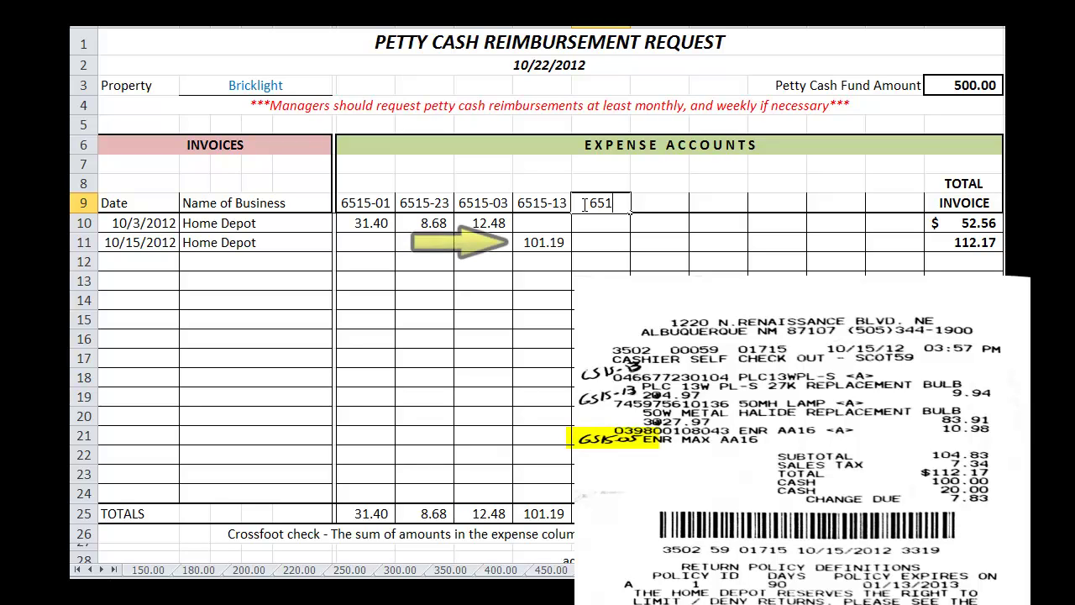
pyautogui.write('5-05')
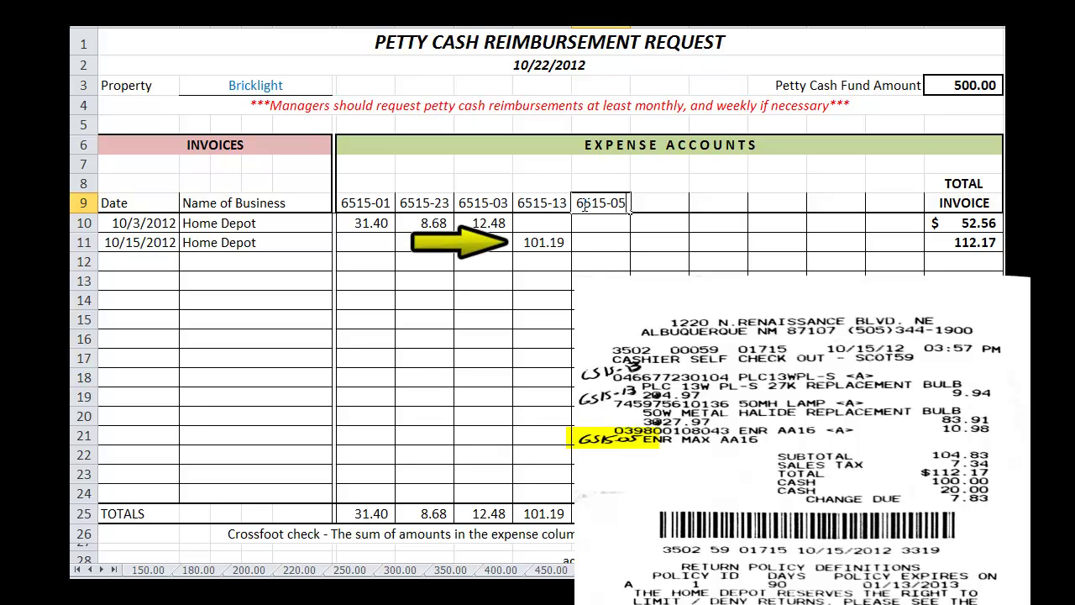
pyautogui.click(593, 243)
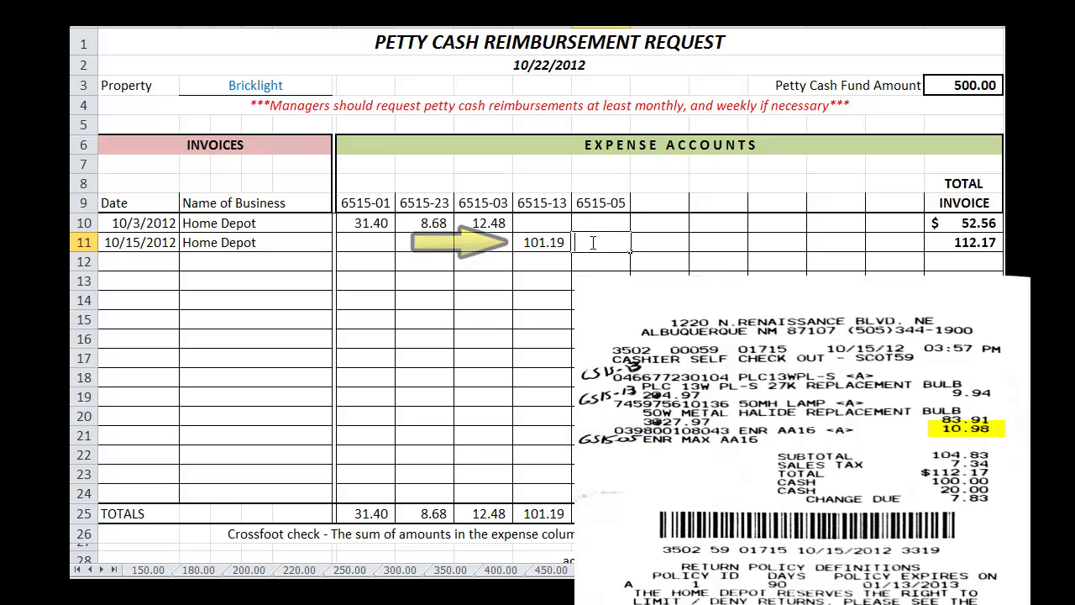
pyautogui.write('10.')
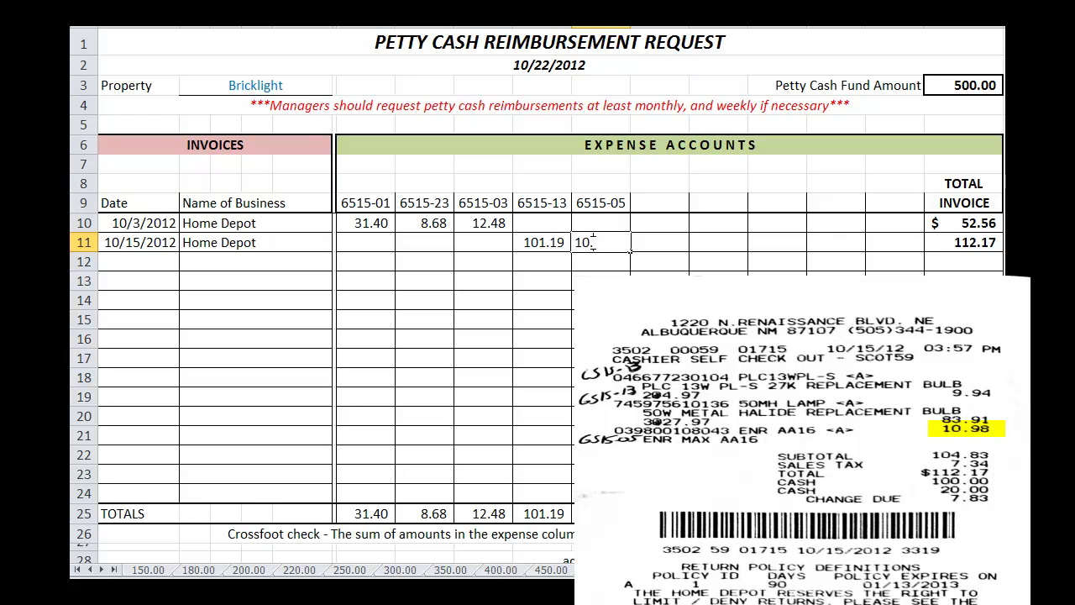
pyautogui.write('98')
pyautogui.click(659, 243)
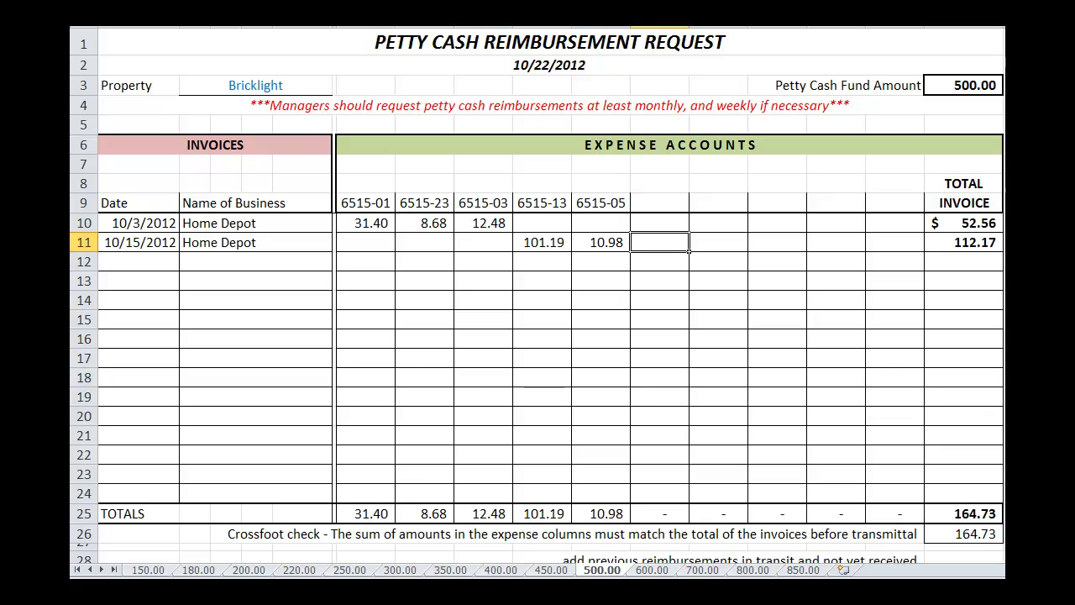
pyautogui.click(968, 508)
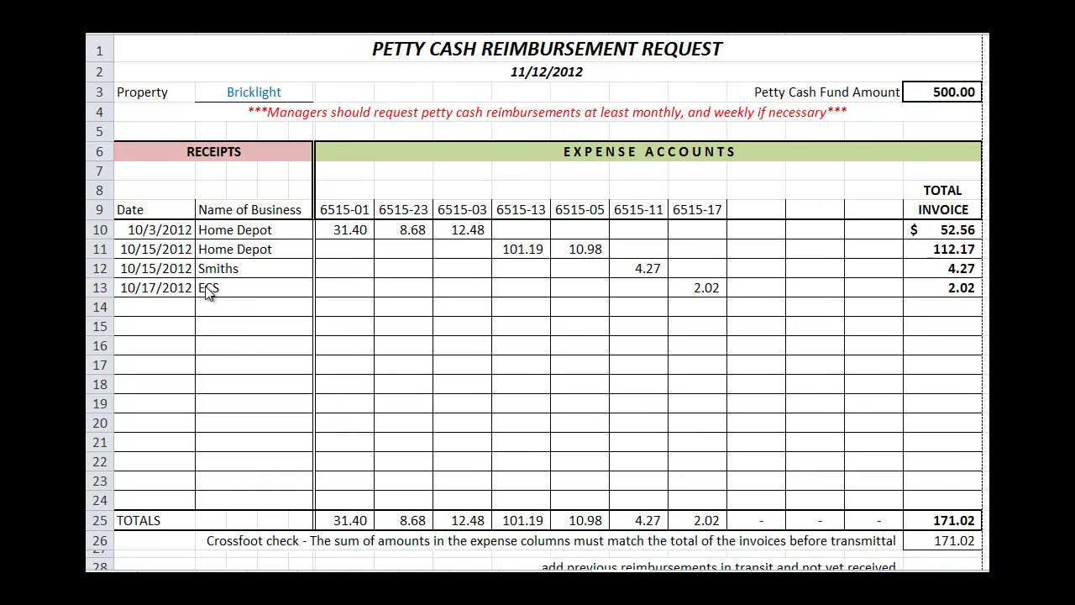
# Record a receipt in row 14 with date 10/17/2012 and business Party Lights.
pyautogui.click(155, 307)
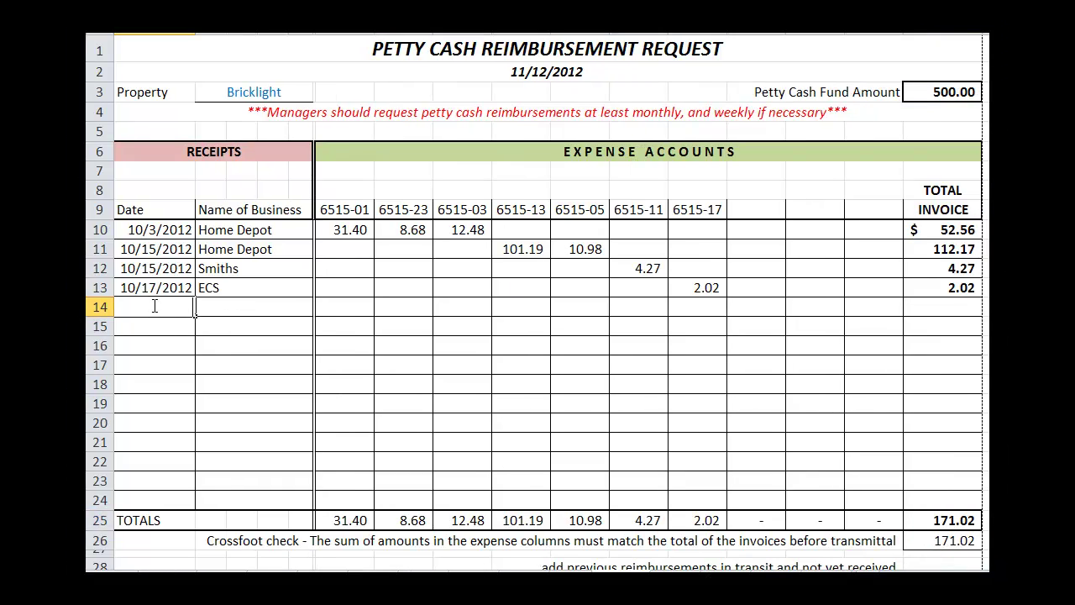
pyautogui.write('10/17/2012')
pyautogui.doubleClick(228, 307)
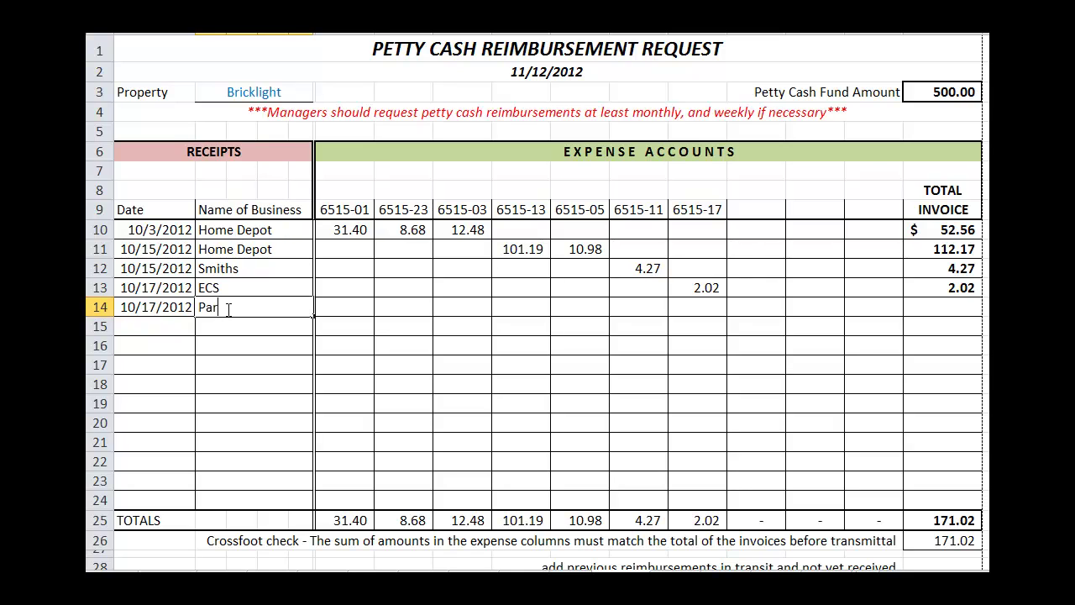
pyautogui.write('Party Lights')
# Set the Party Lights receipt's invoice total to 199.95 and allocate 199.95 to account 6515-13.
pyautogui.doubleClick(942, 309)
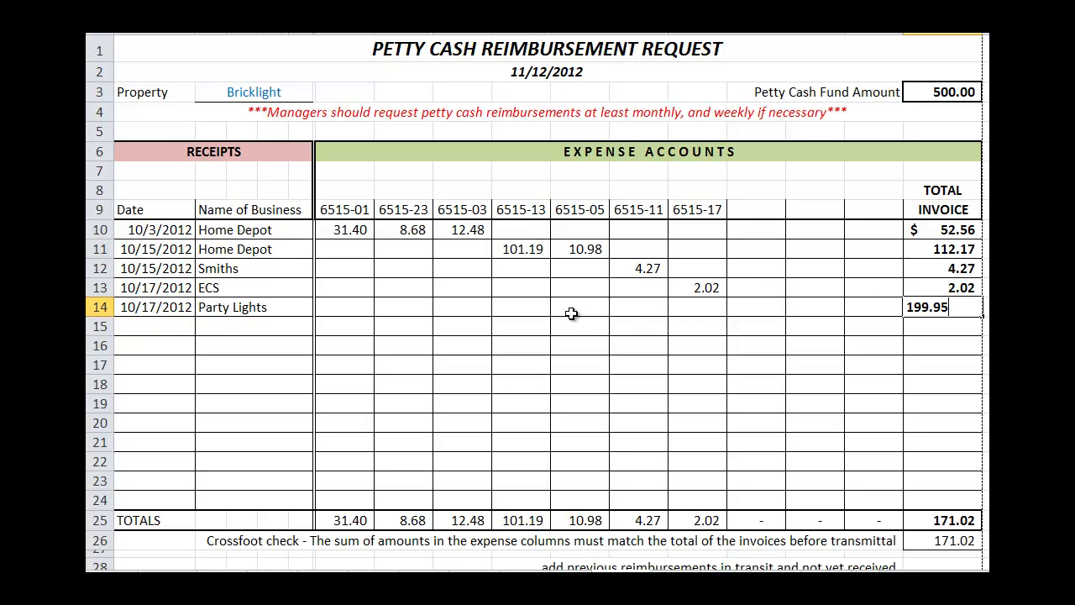
pyautogui.doubleClick(517, 309)
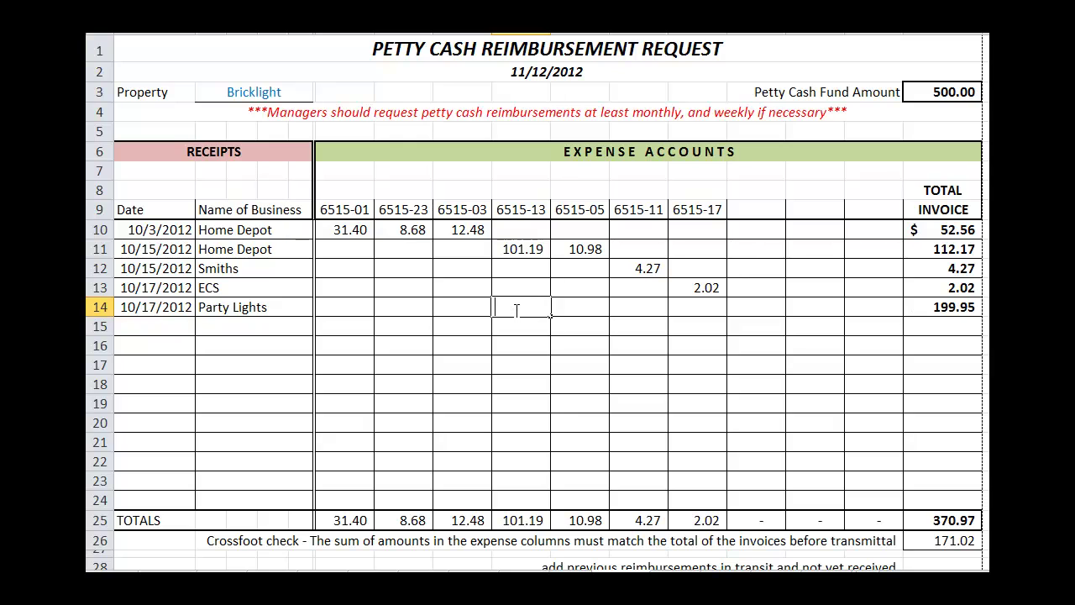
pyautogui.write('199')
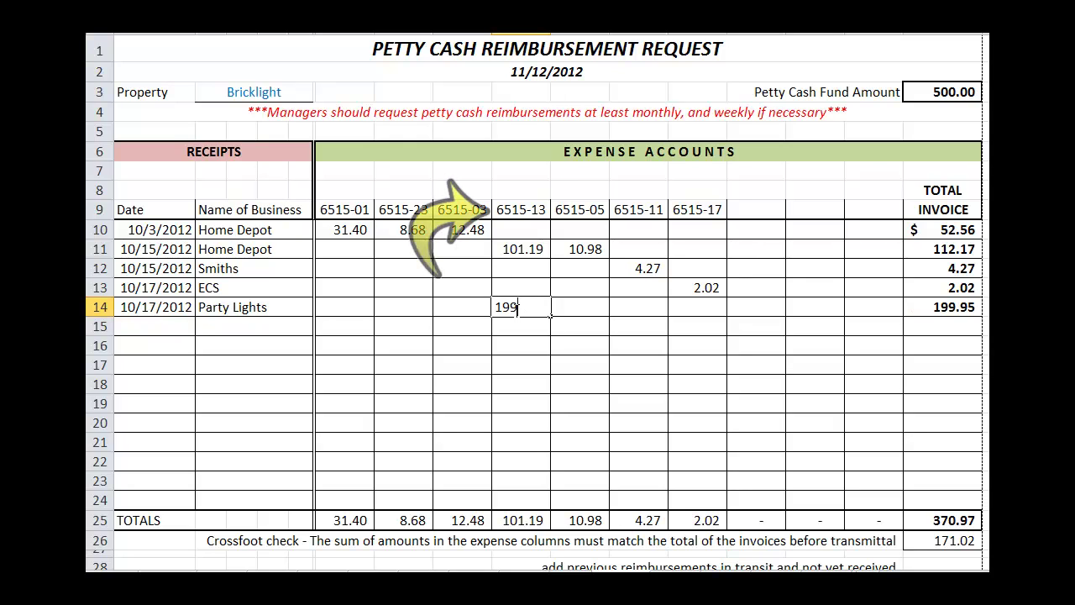
pyautogui.write('.')
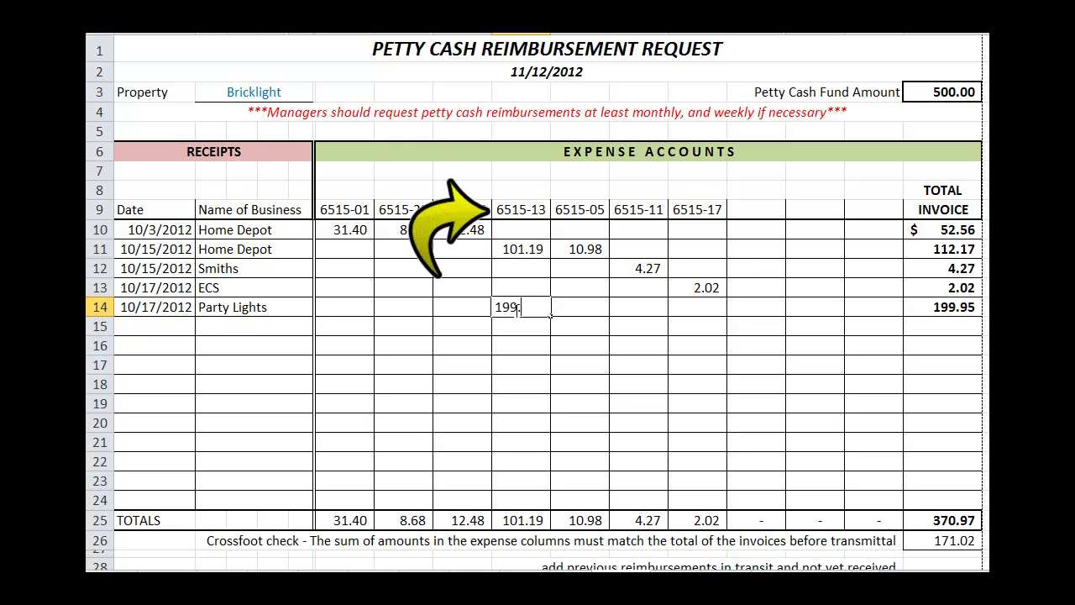
pyautogui.write('95')
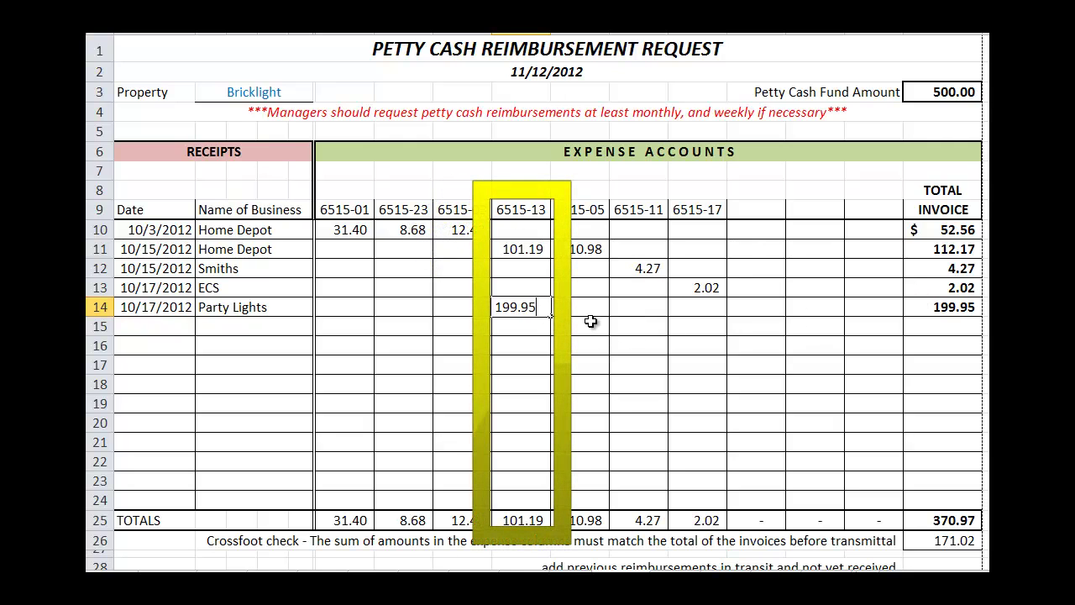
pyautogui.press('Tab')
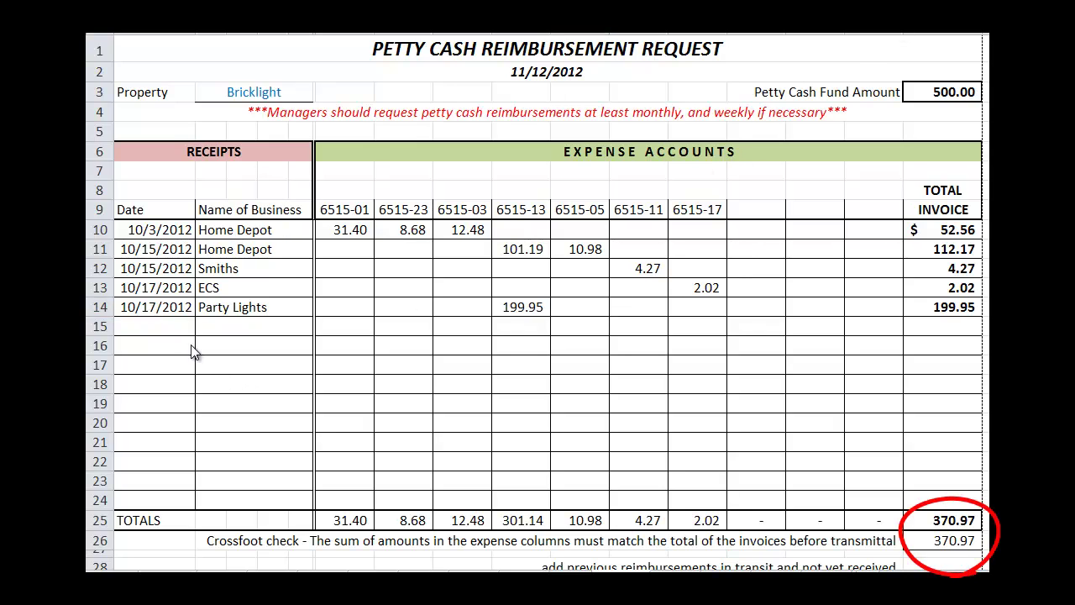
# Enter the date of the next receipt in row 15.
pyautogui.click(155, 329)
pyautogui.write('11')
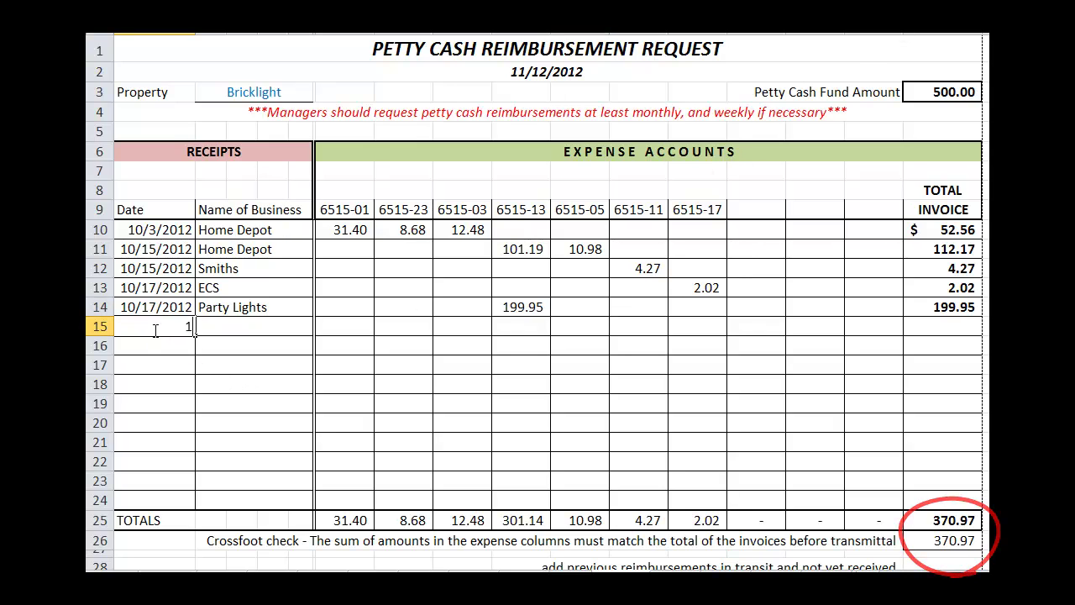